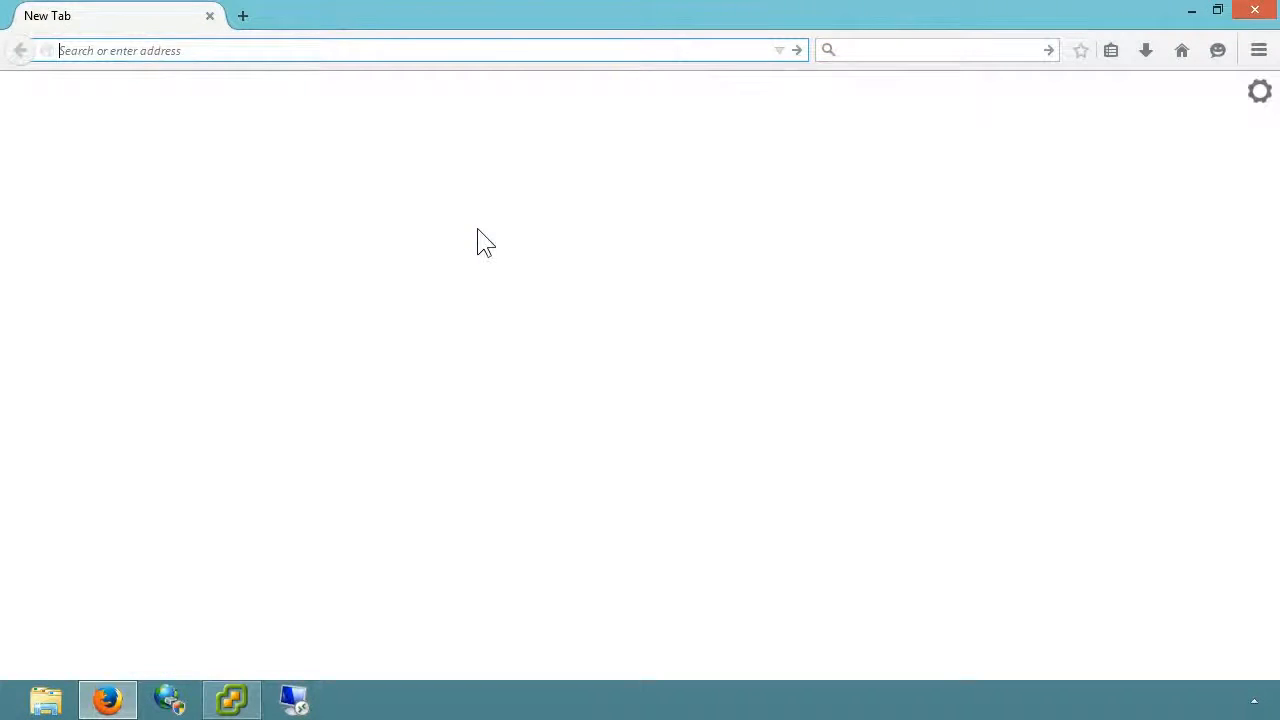
# Enter the node address 10.10.10.58 in a new browser tab.
pyautogui.write('10.10')
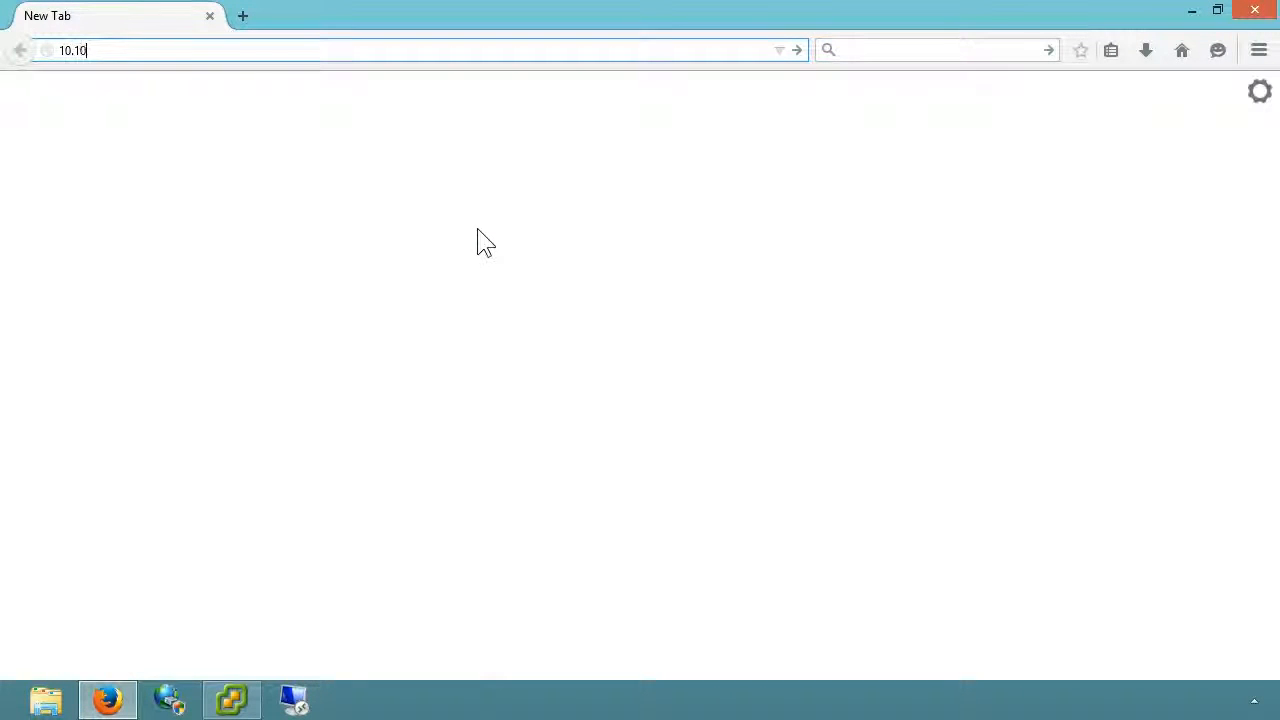
pyautogui.write('.10.58')
# Load the 10.10.10.58 console and log in with the admin username and account password.
pyautogui.press('Return')
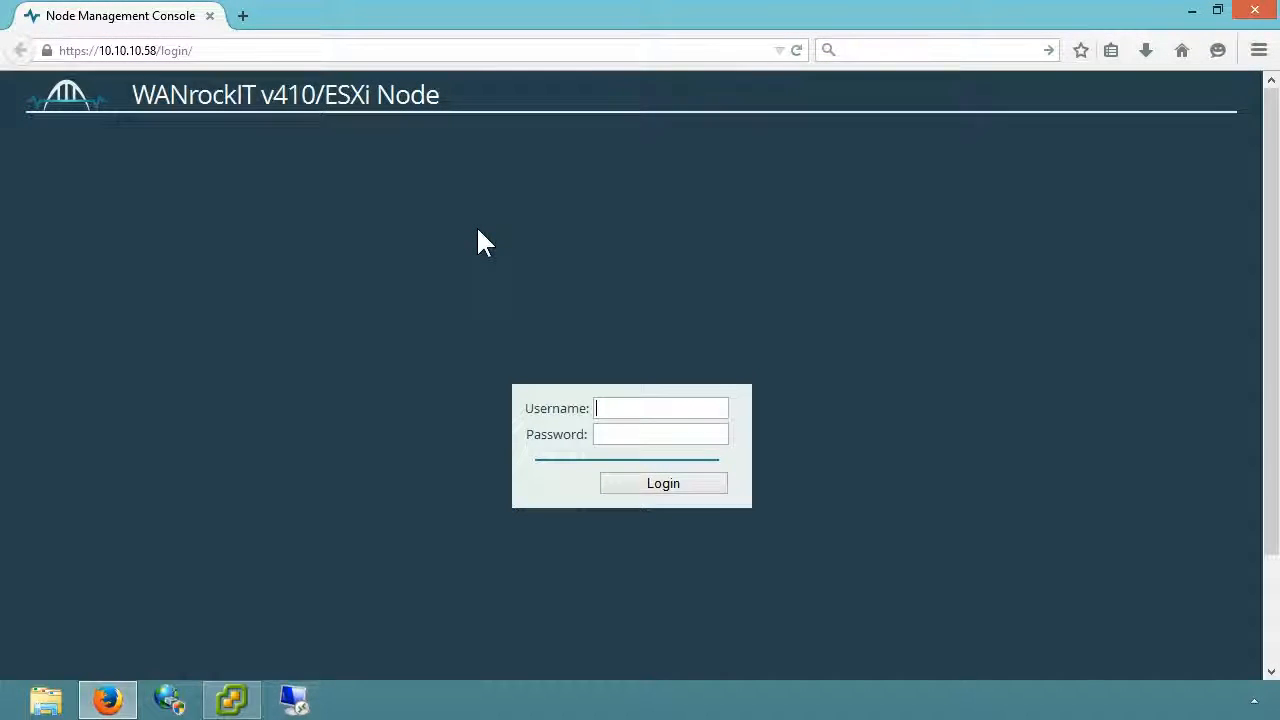
pyautogui.write('admin')
pyautogui.press('Tab')
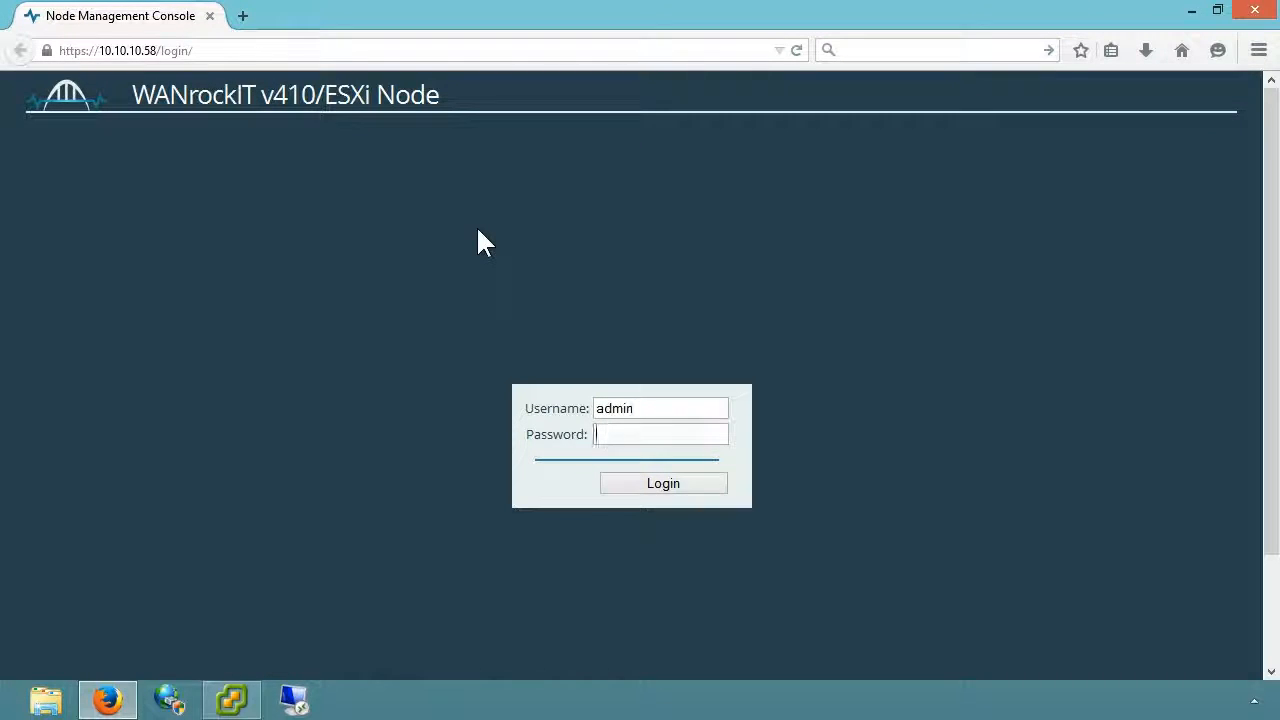
pyautogui.write('***********')
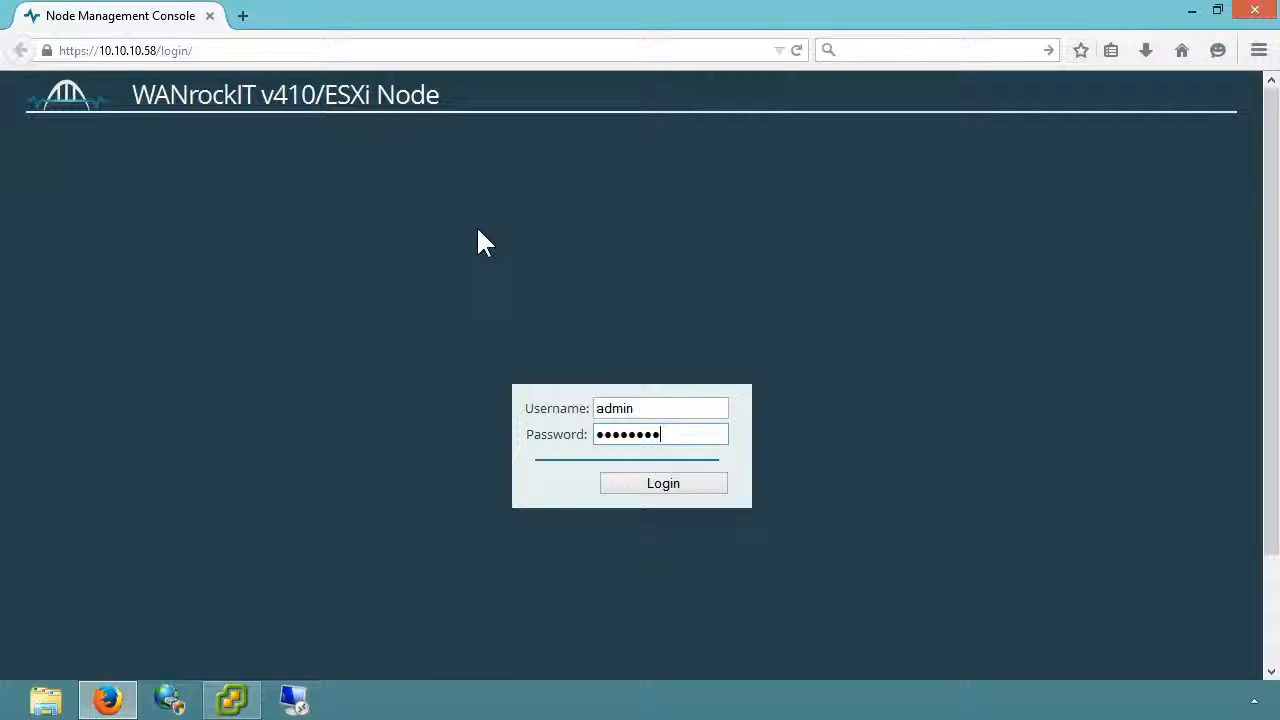
pyautogui.click(620, 486)
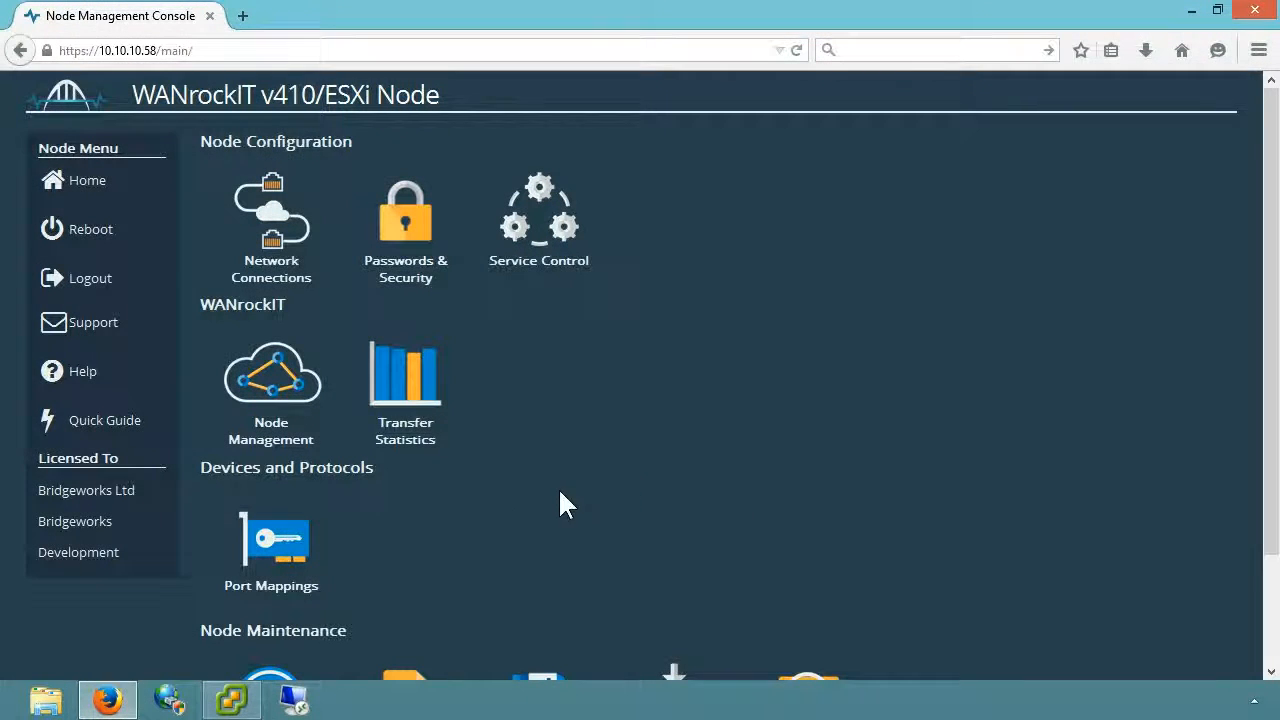
# Move the WAN protocol from port 3 to port 2 and save, accepting the required reboot.
pyautogui.click(259, 596)
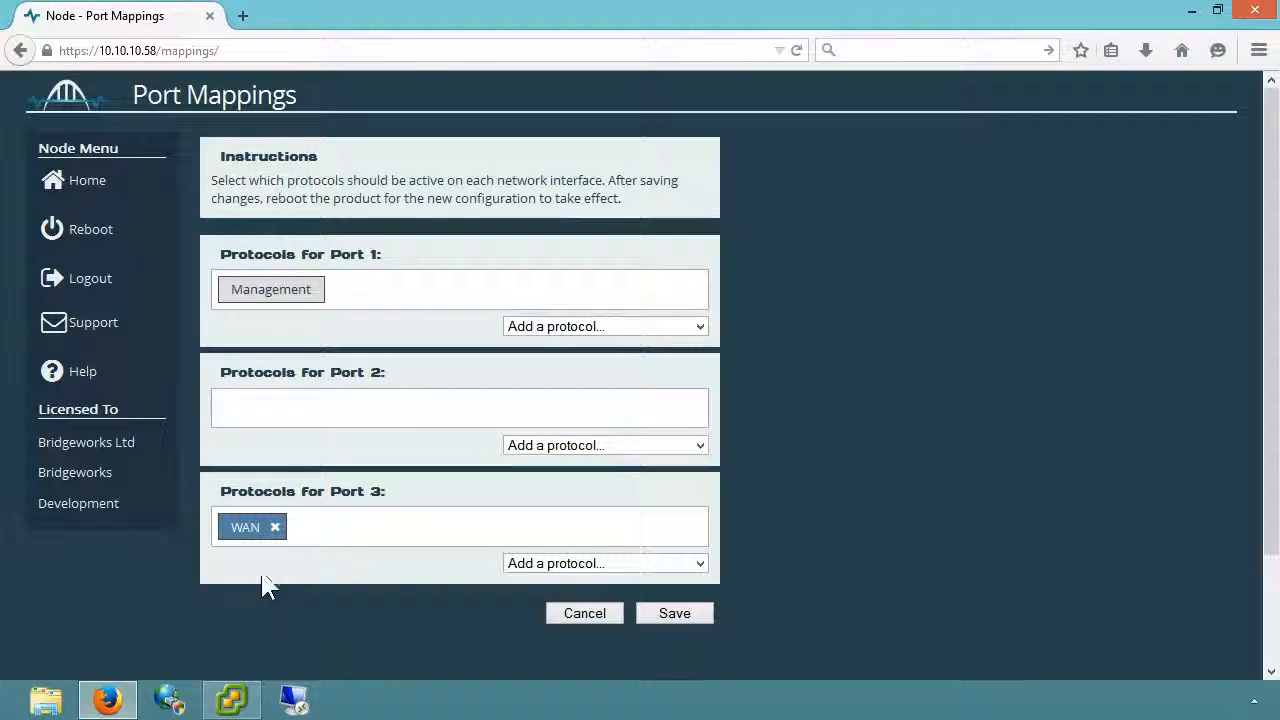
pyautogui.click(275, 527)
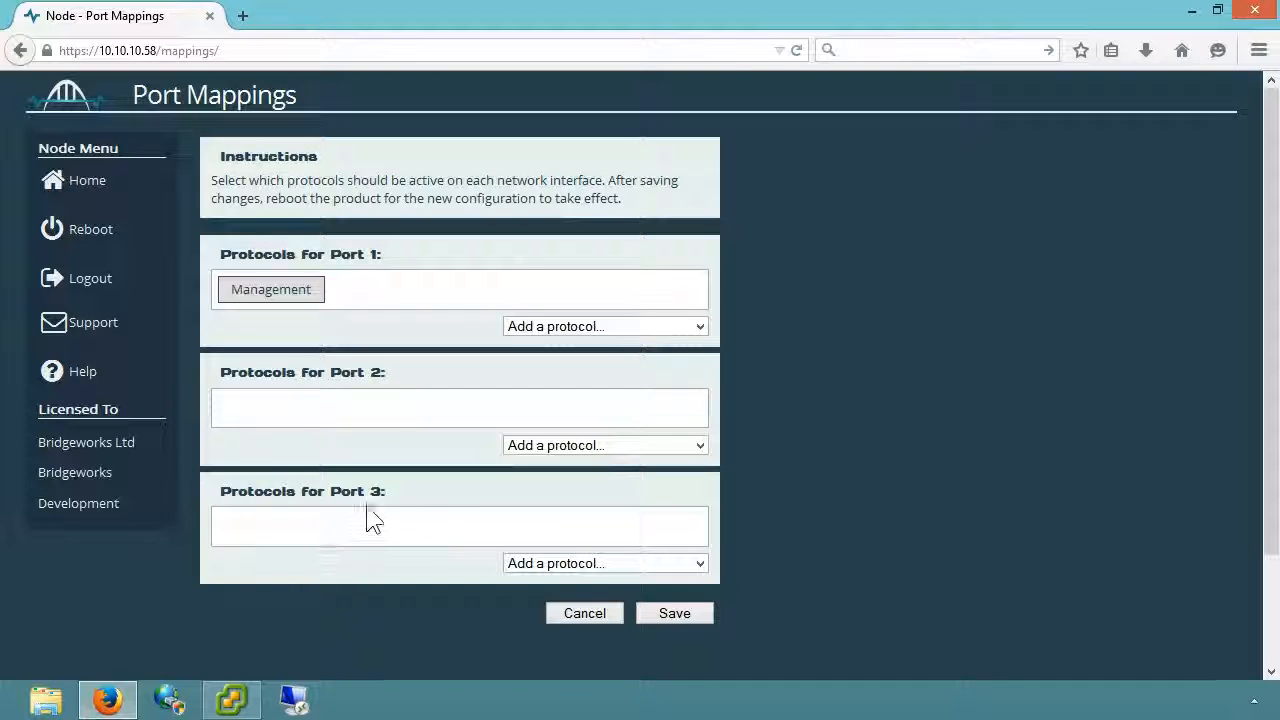
pyautogui.click(588, 449)
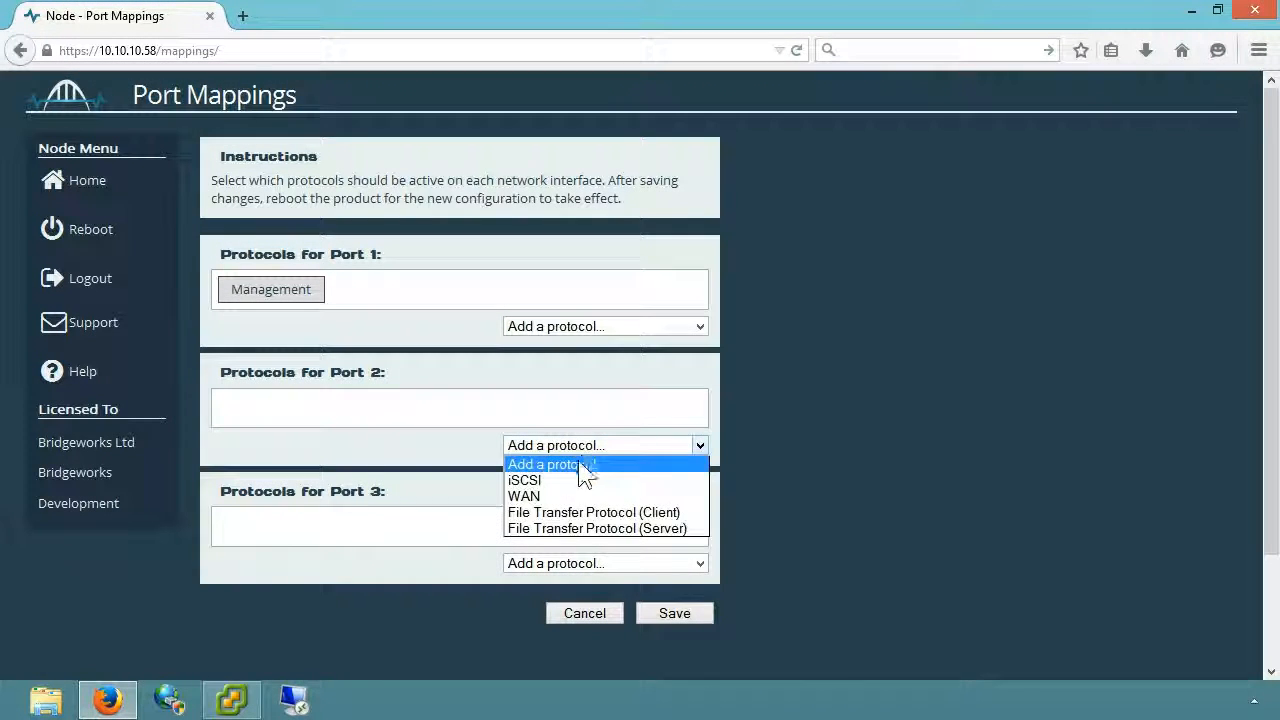
pyautogui.click(550, 498)
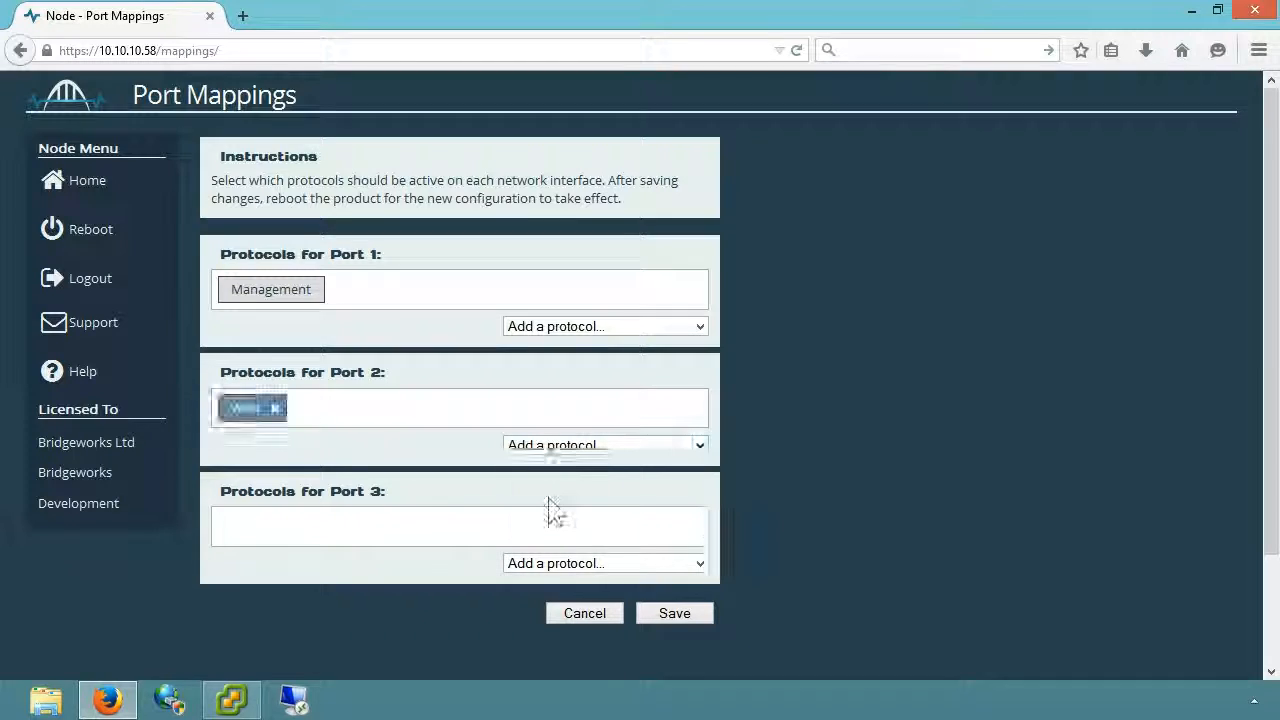
pyautogui.click(674, 613)
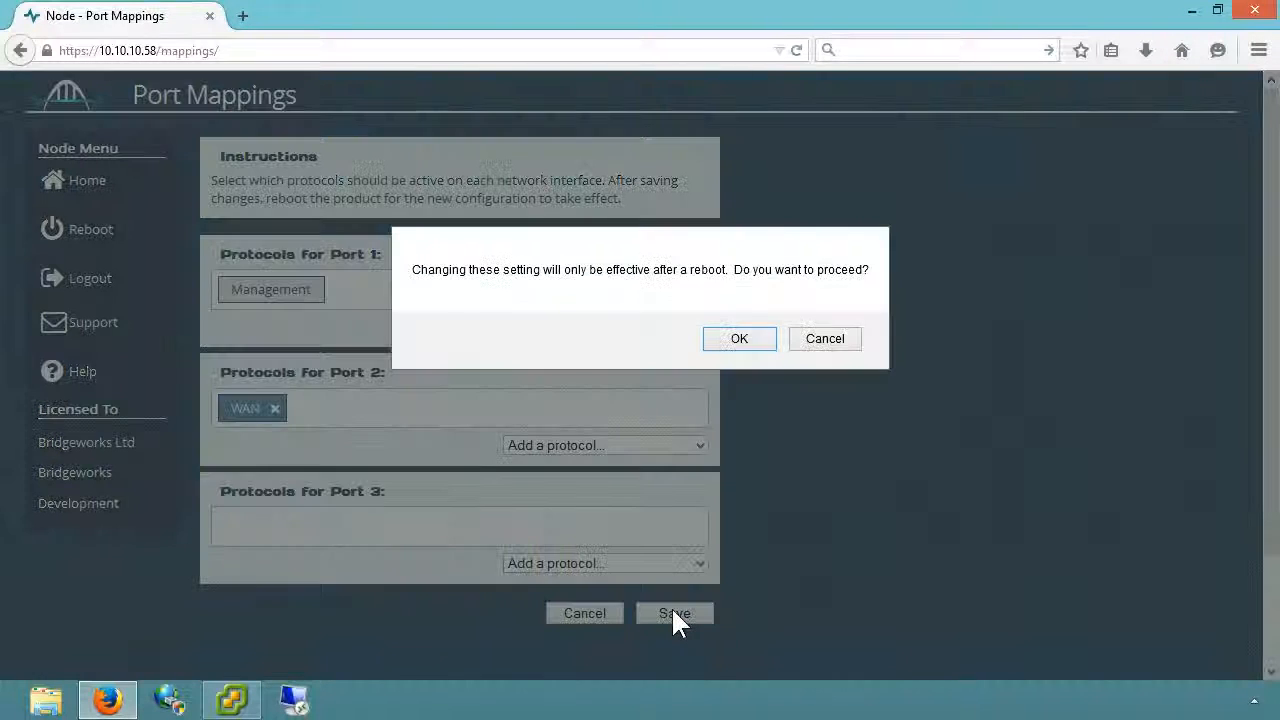
pyautogui.click(742, 341)
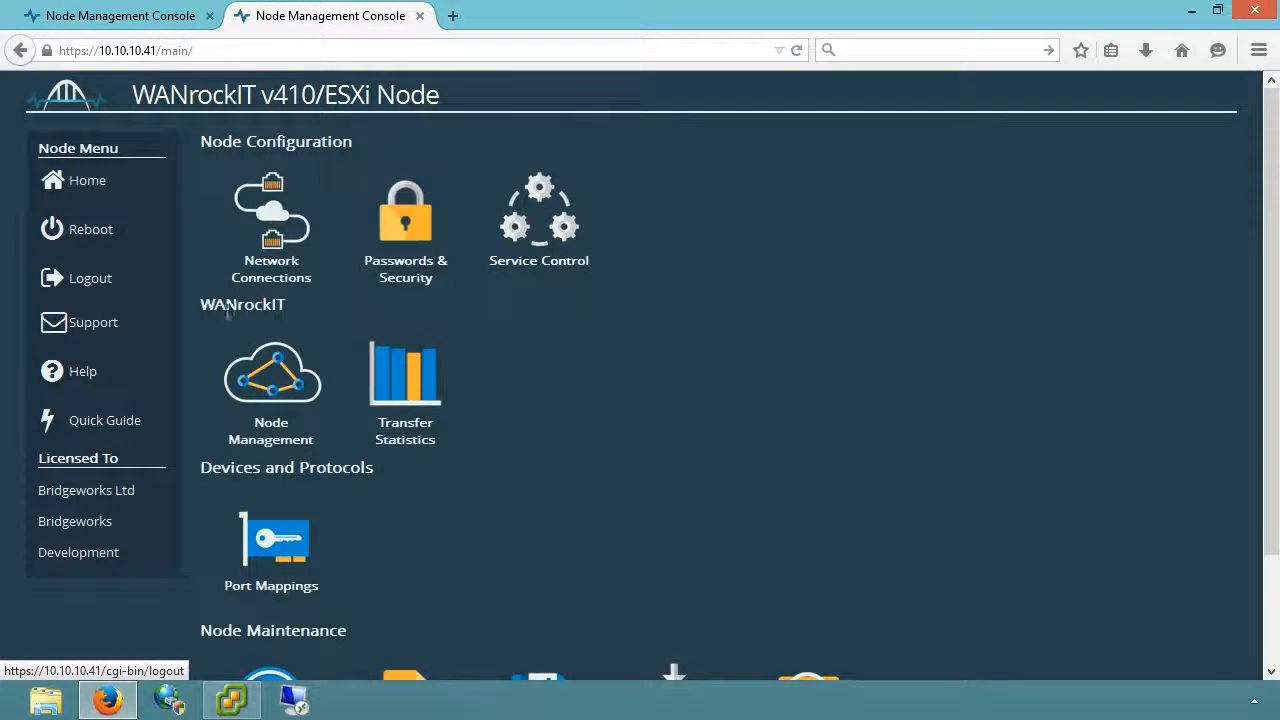
# On node 10.10.10.41, allow remote access from 10.10.10.47, then log out.
pyautogui.click(292, 383)
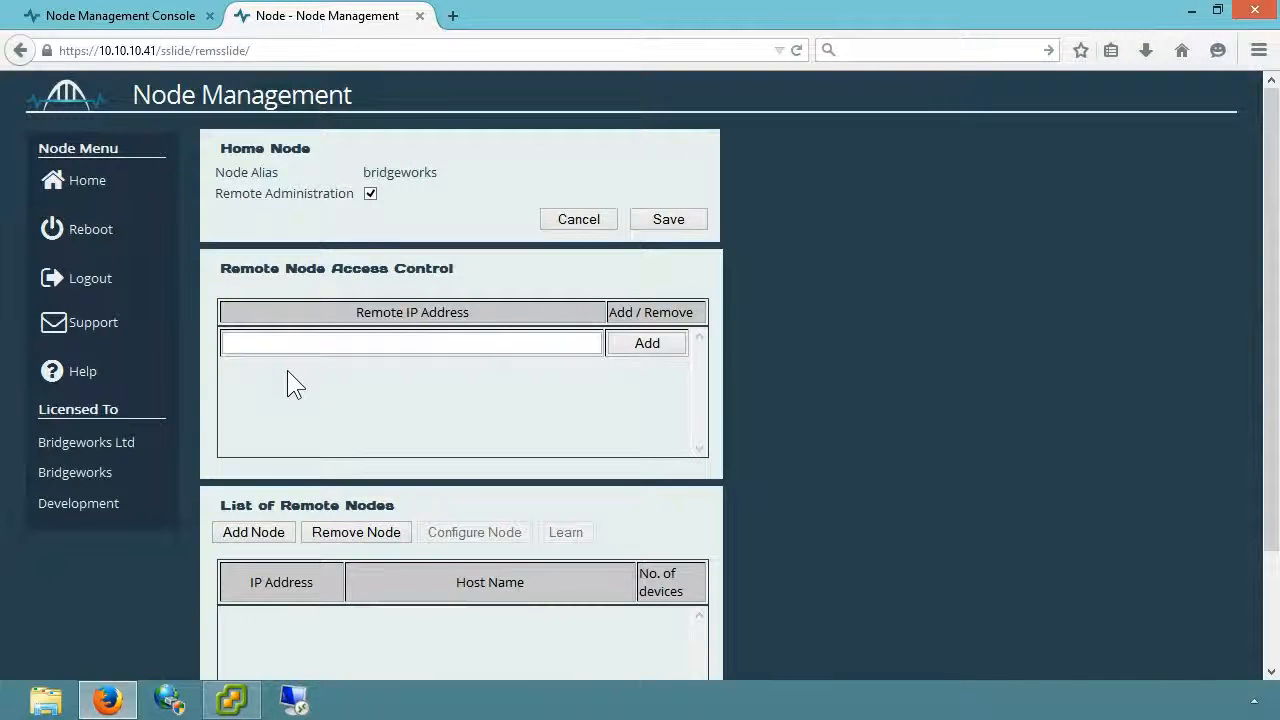
pyautogui.click(433, 346)
pyautogui.write('1')
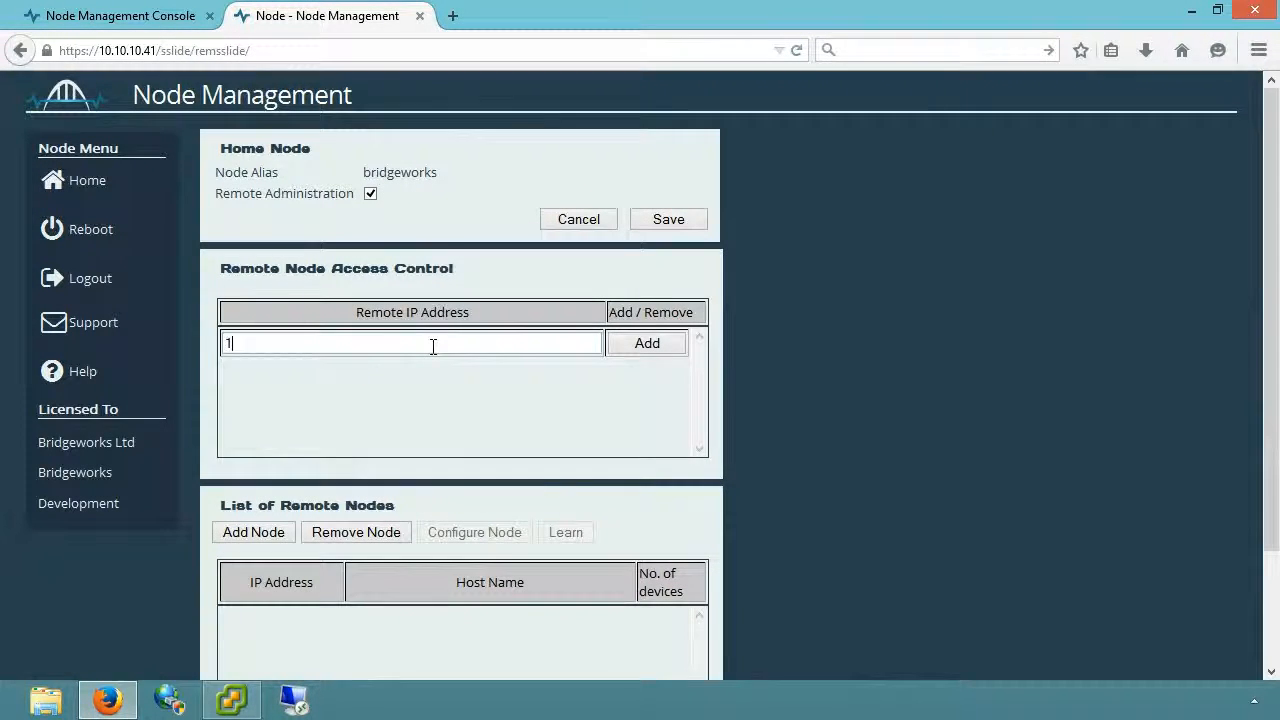
pyautogui.write('0.10.47')
pyautogui.click(622, 346)
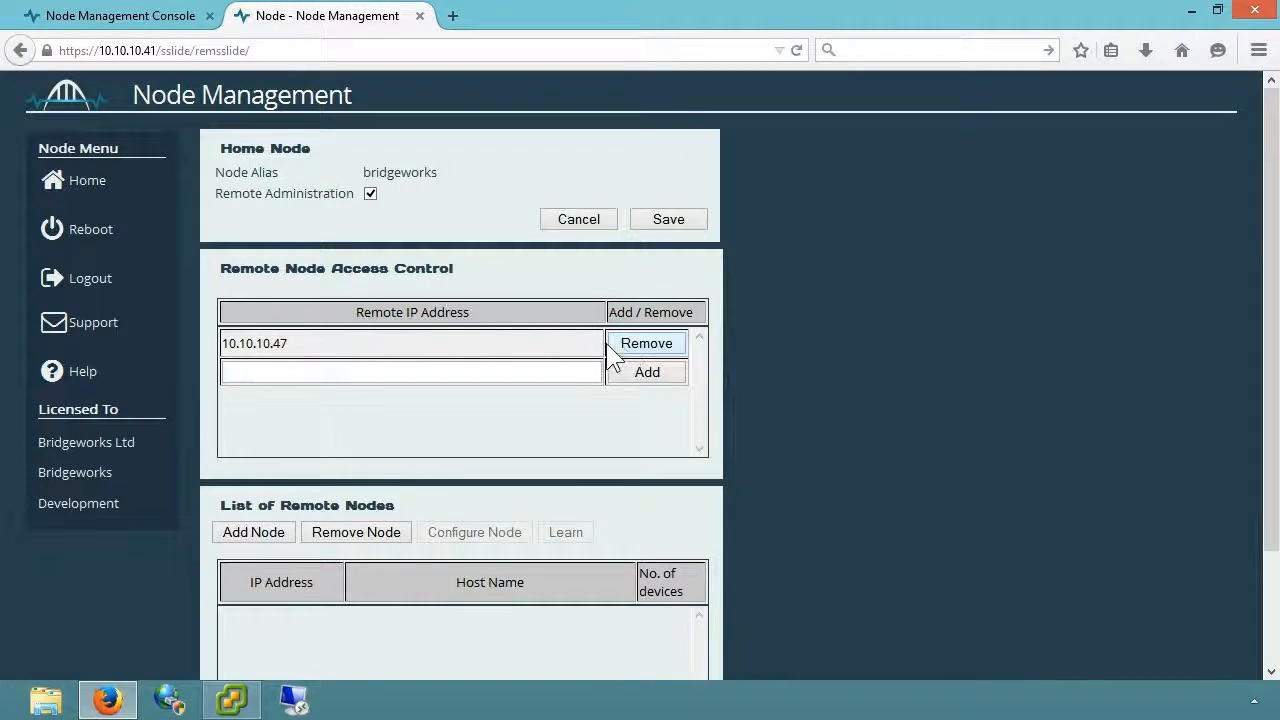
pyautogui.click(145, 283)
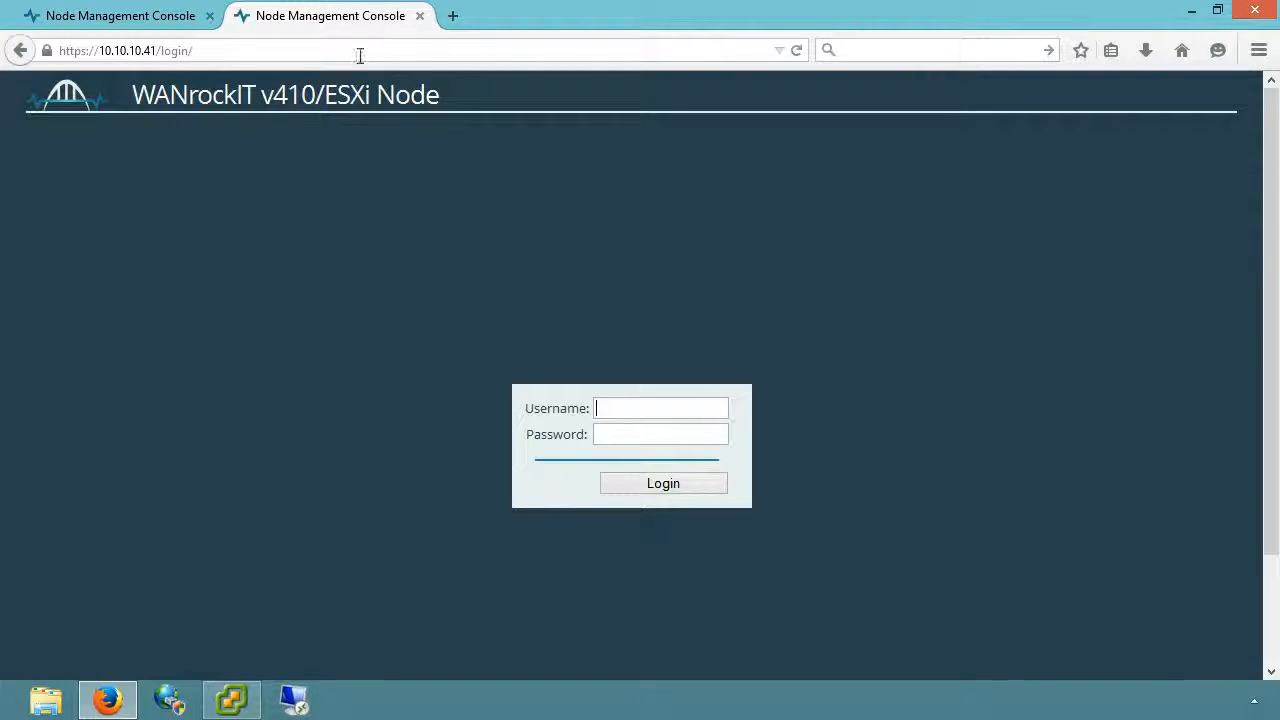
# Close node 10.10.10.41's tab and log back in to node 10.10.10.58 as admin.
pyautogui.click(420, 17)
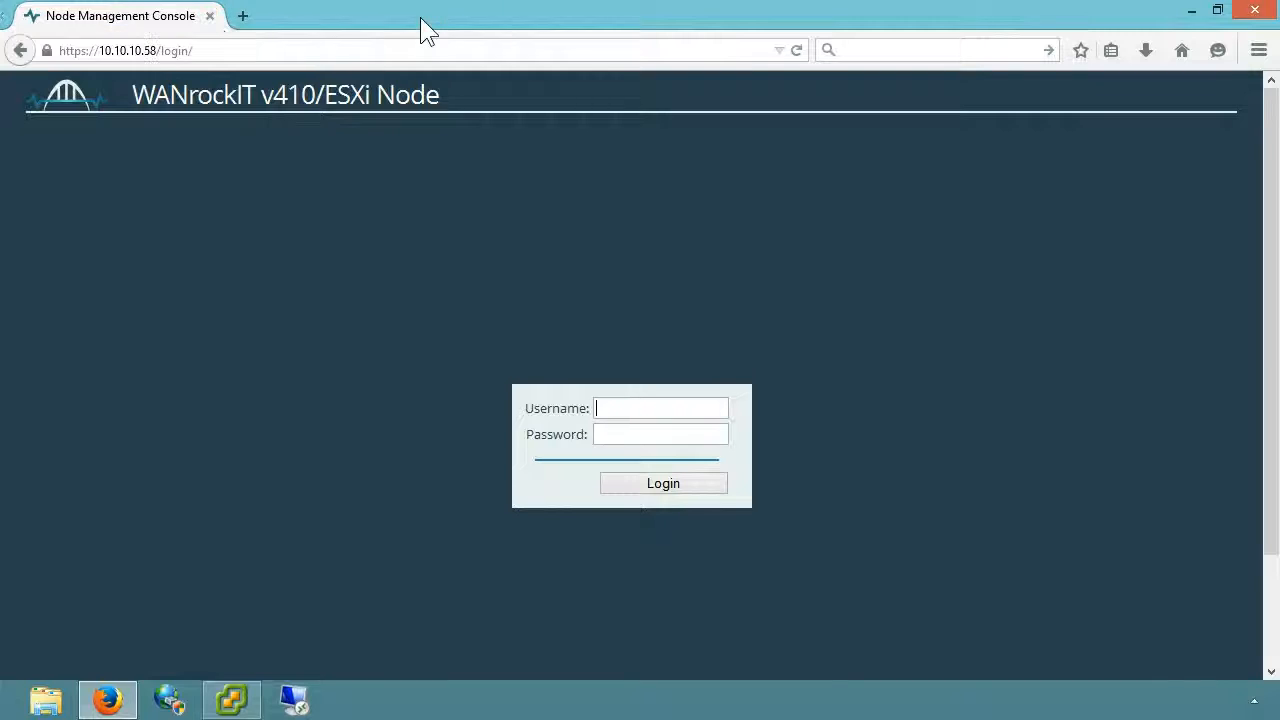
pyautogui.write('admin')
pyautogui.press('Tab')
pyautogui.write('admin******')
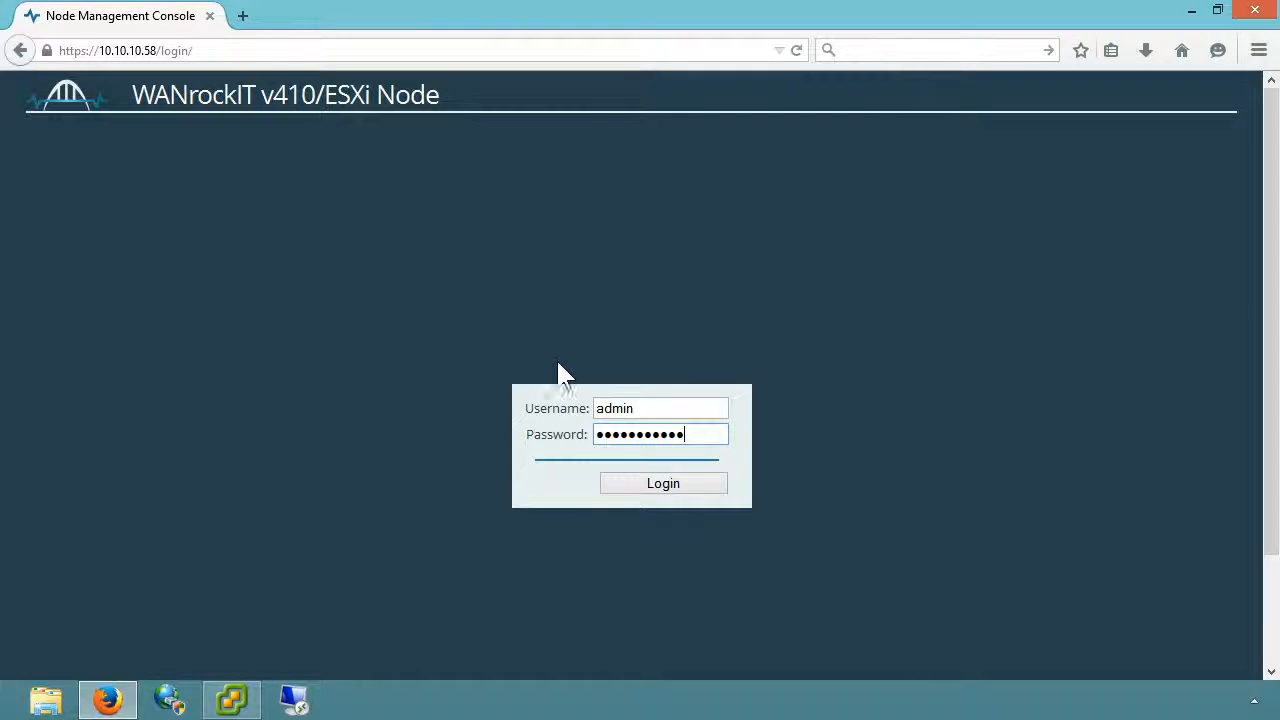
pyautogui.click(636, 494)
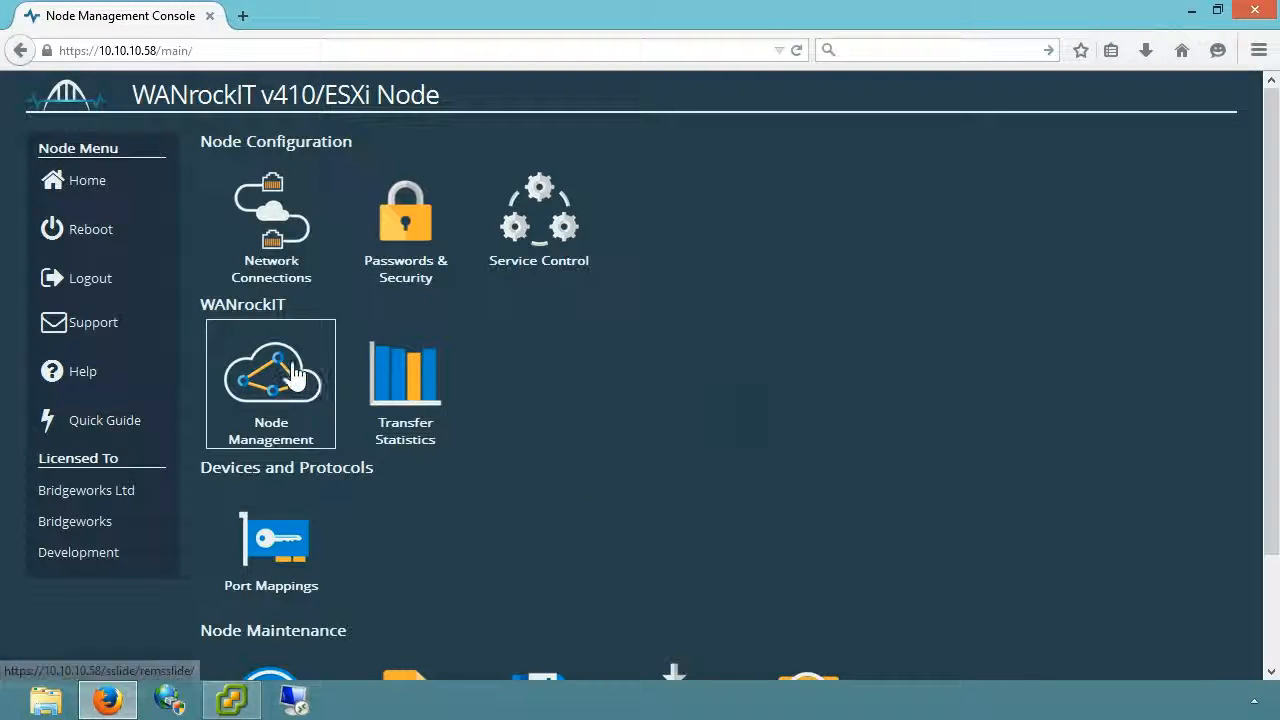
# Add remote node 10.10.10.44 over port2, discovered as host bridgeworks.
pyautogui.click(294, 373)
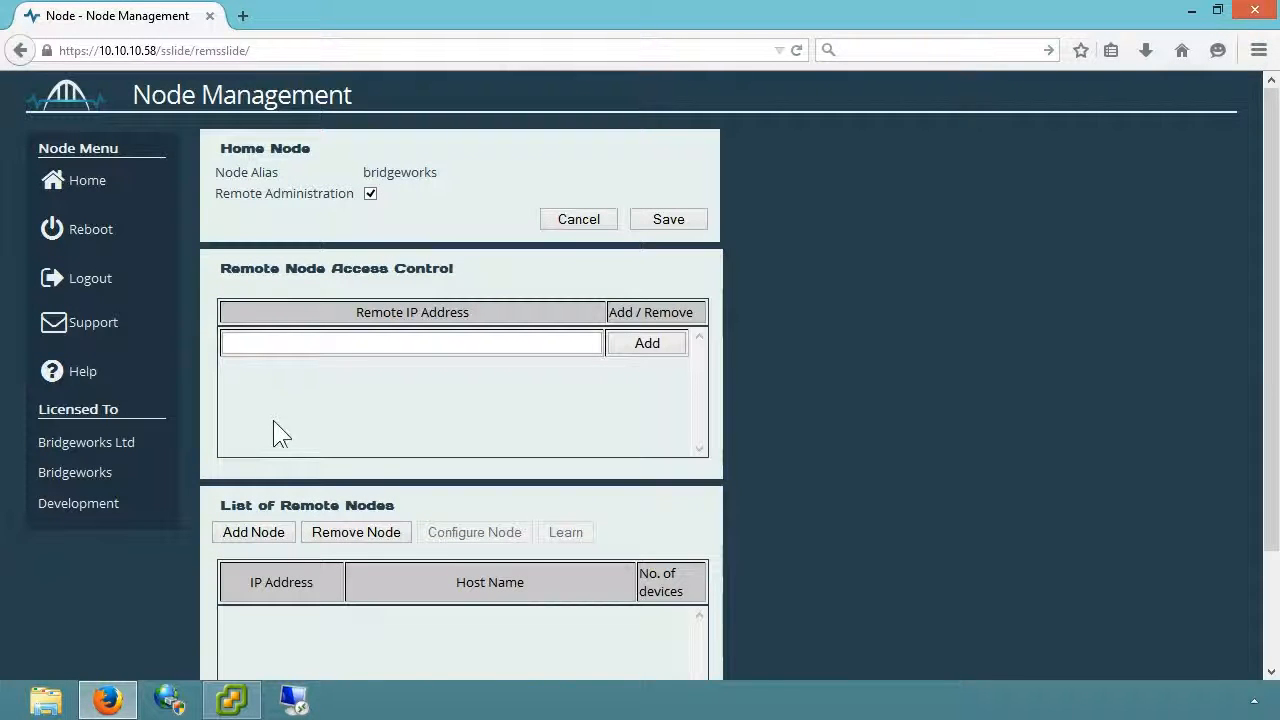
pyautogui.click(254, 533)
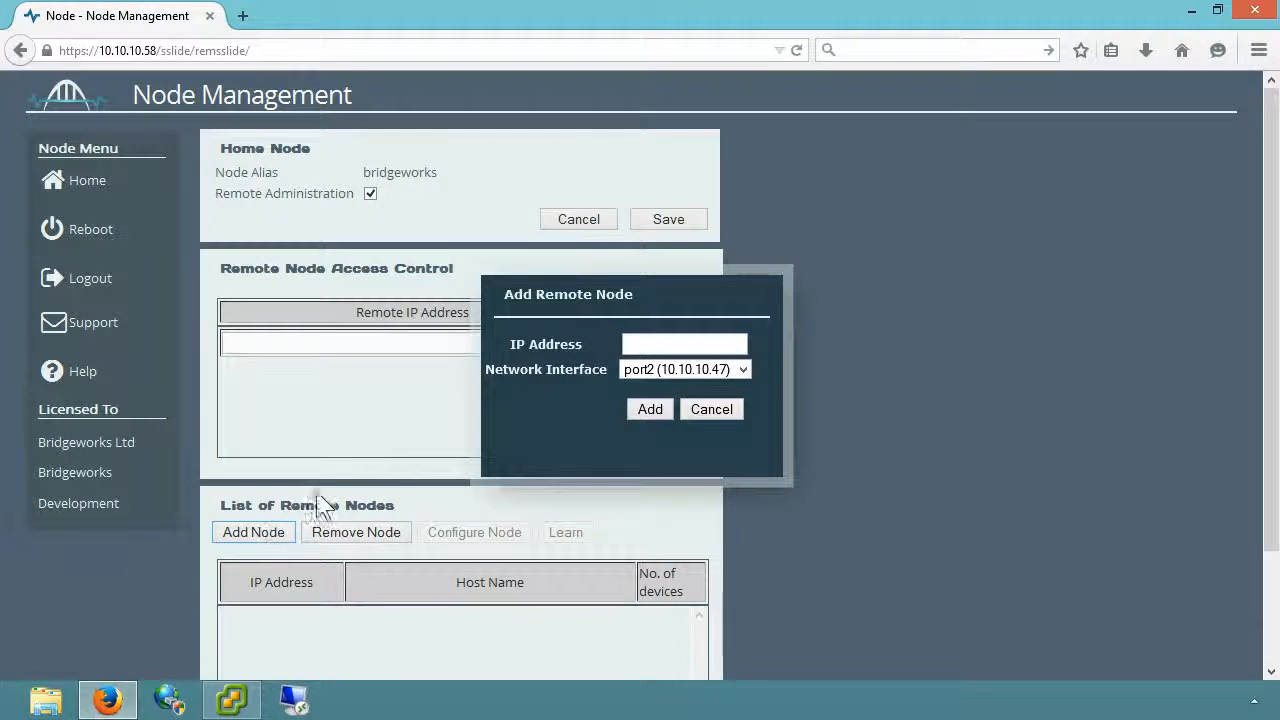
pyautogui.click(680, 343)
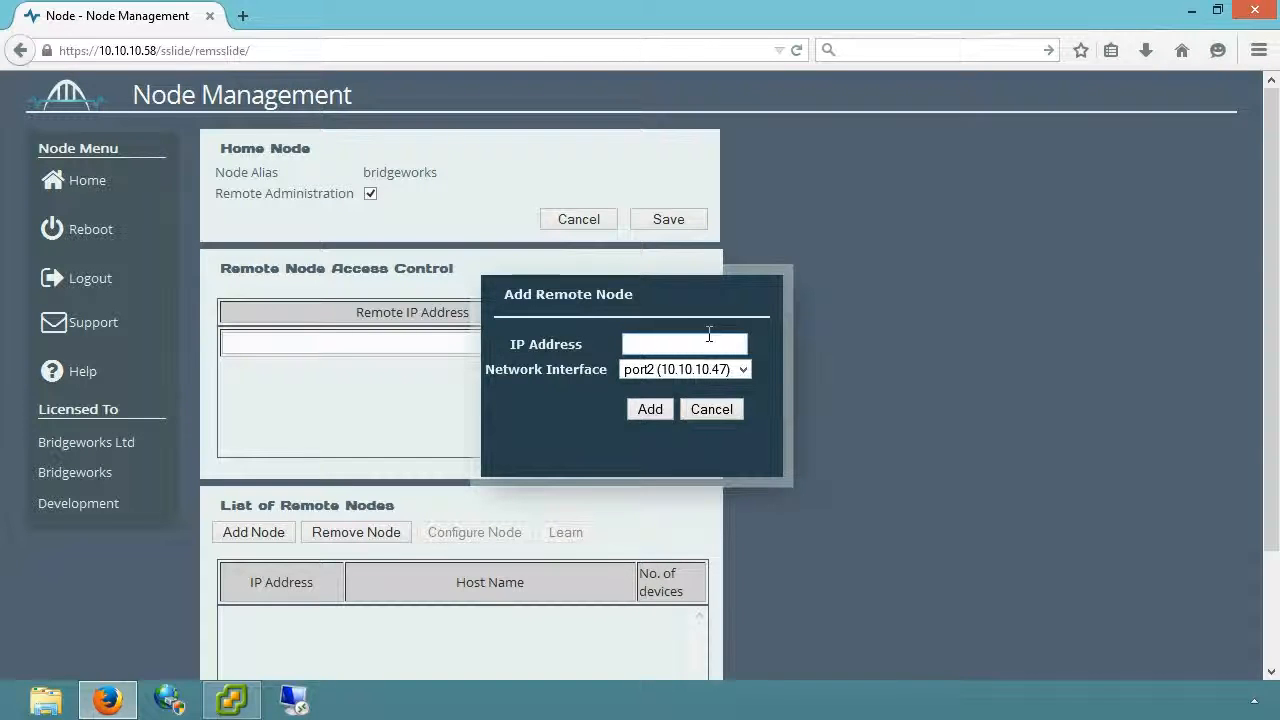
pyautogui.write('10.10.10.')
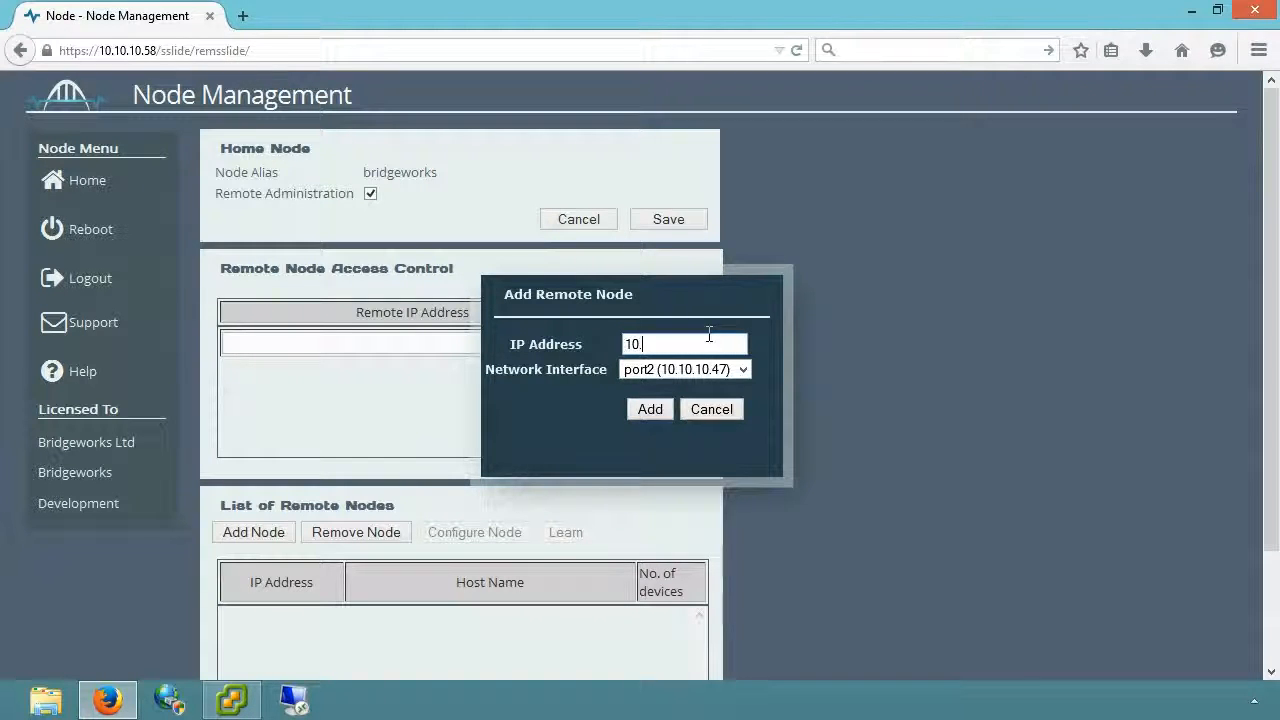
pyautogui.write('44')
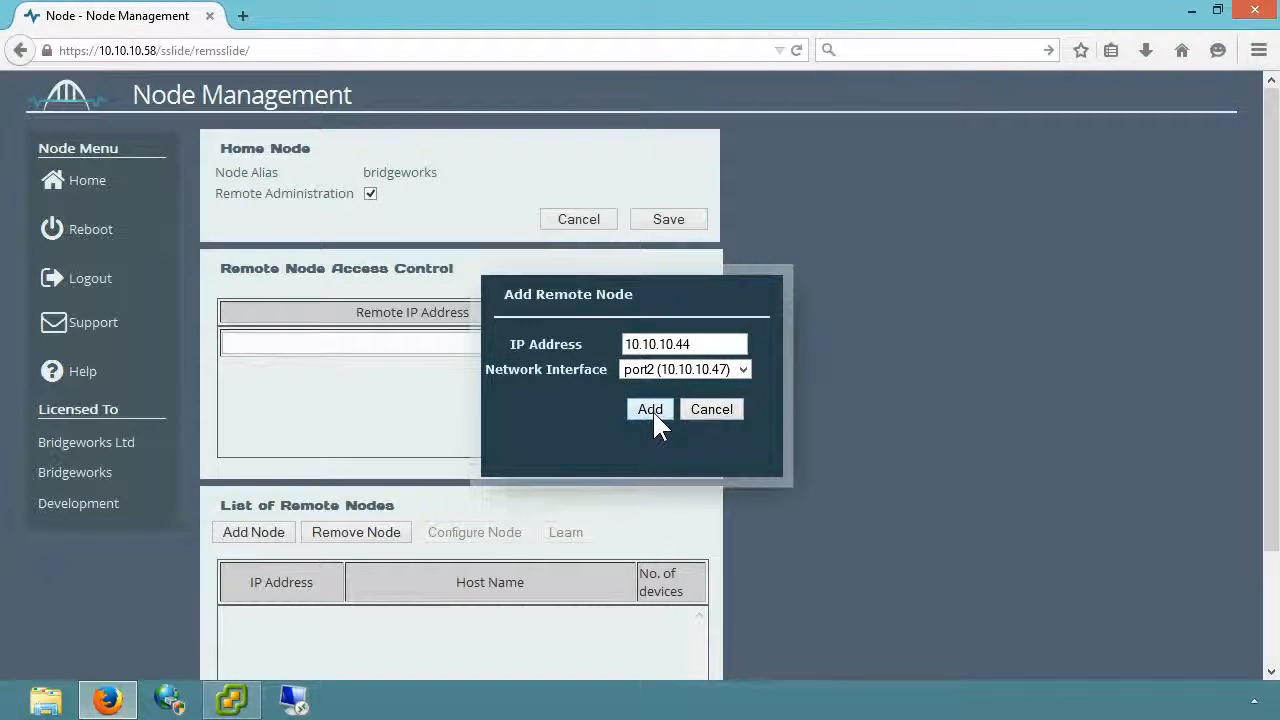
pyautogui.click(655, 410)
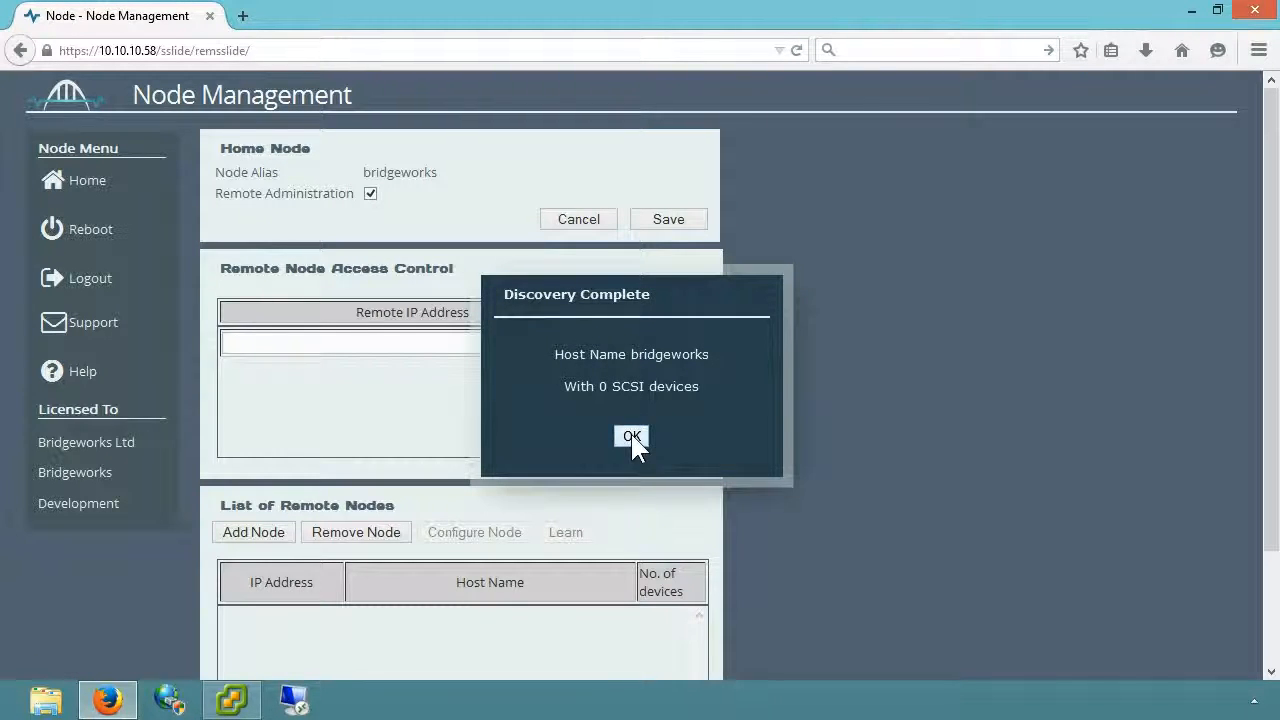
pyautogui.click(631, 437)
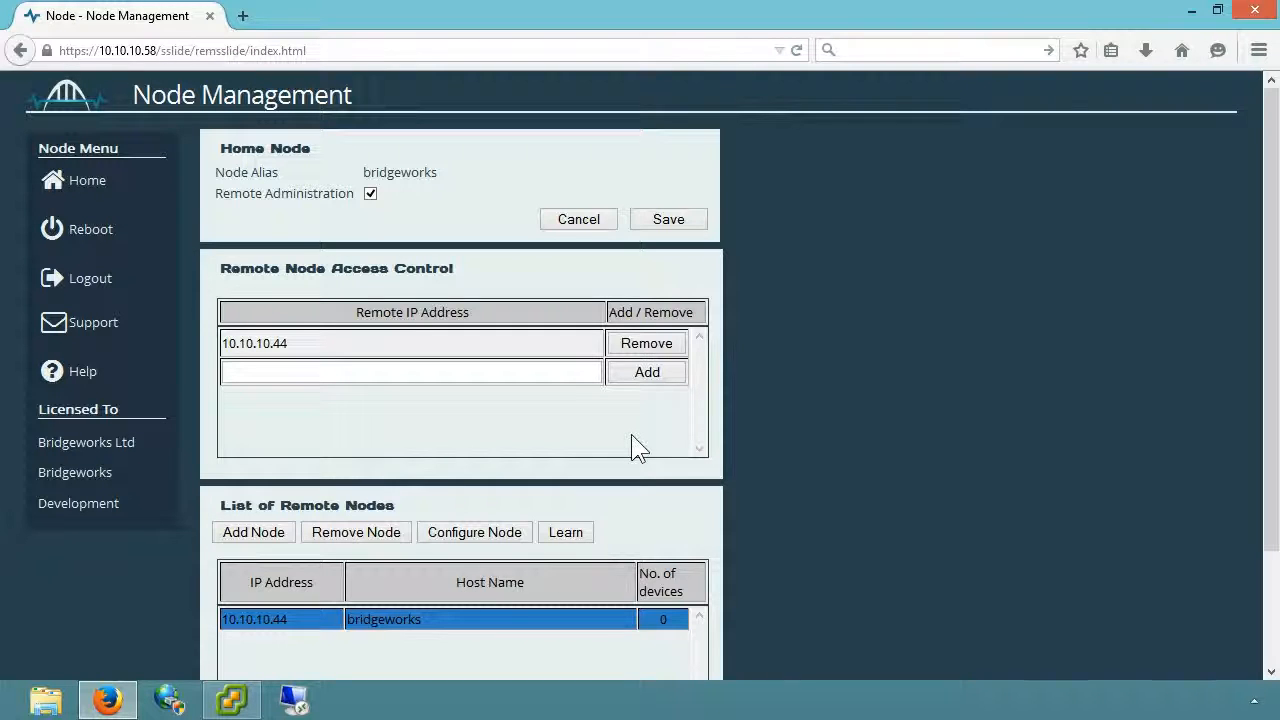
# Enable a 50 MB/s bandwidth limit on the bridgeworks node's path and apply it.
pyautogui.click(490, 533)
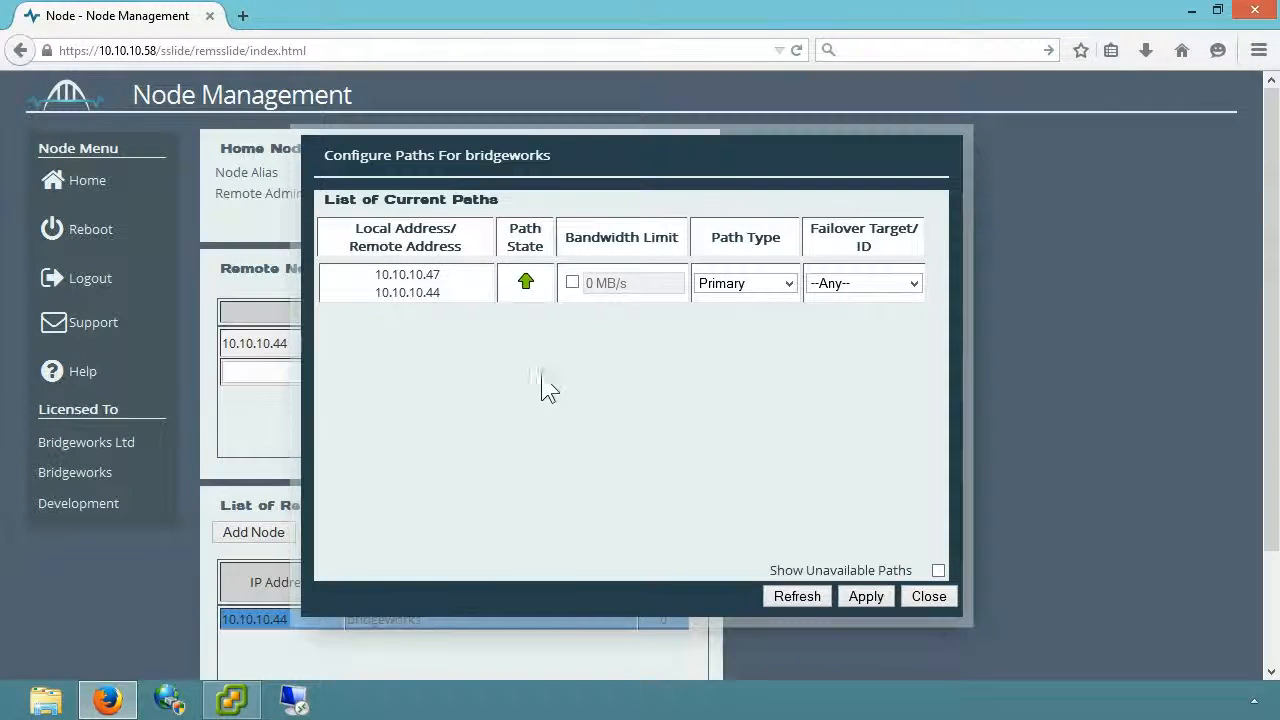
pyautogui.click(573, 283)
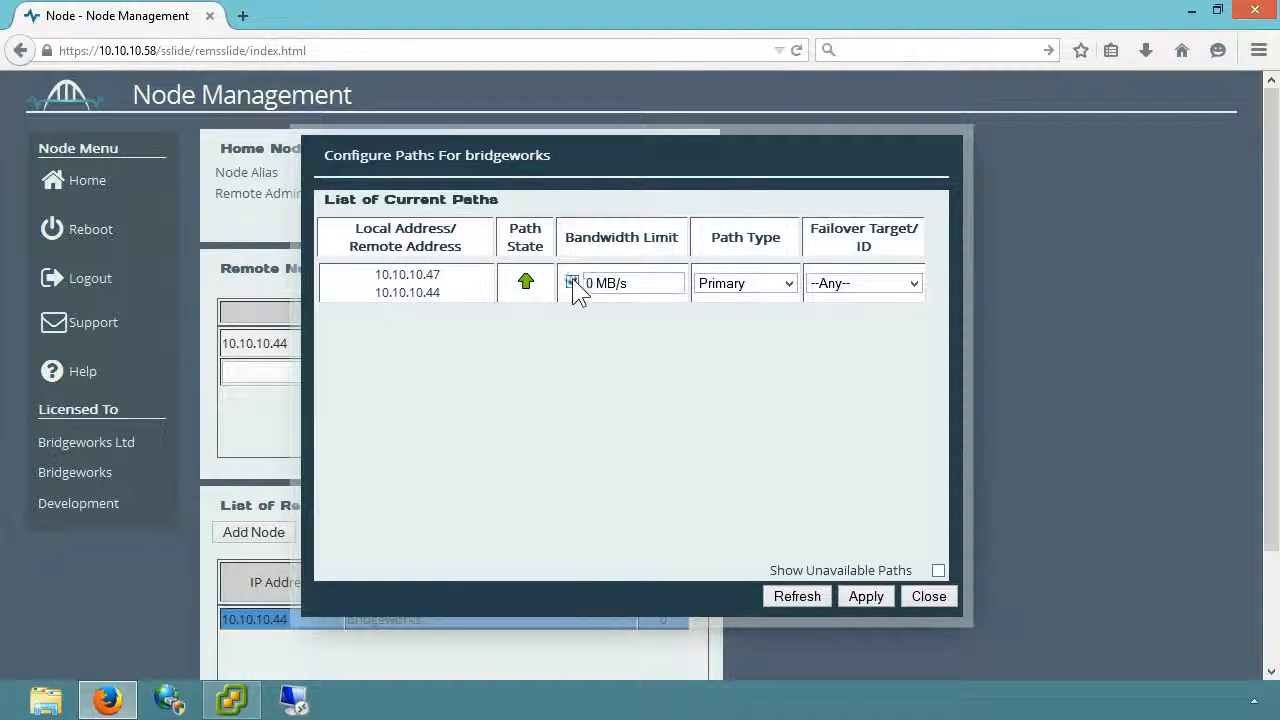
pyautogui.click(669, 281)
pyautogui.write('50')
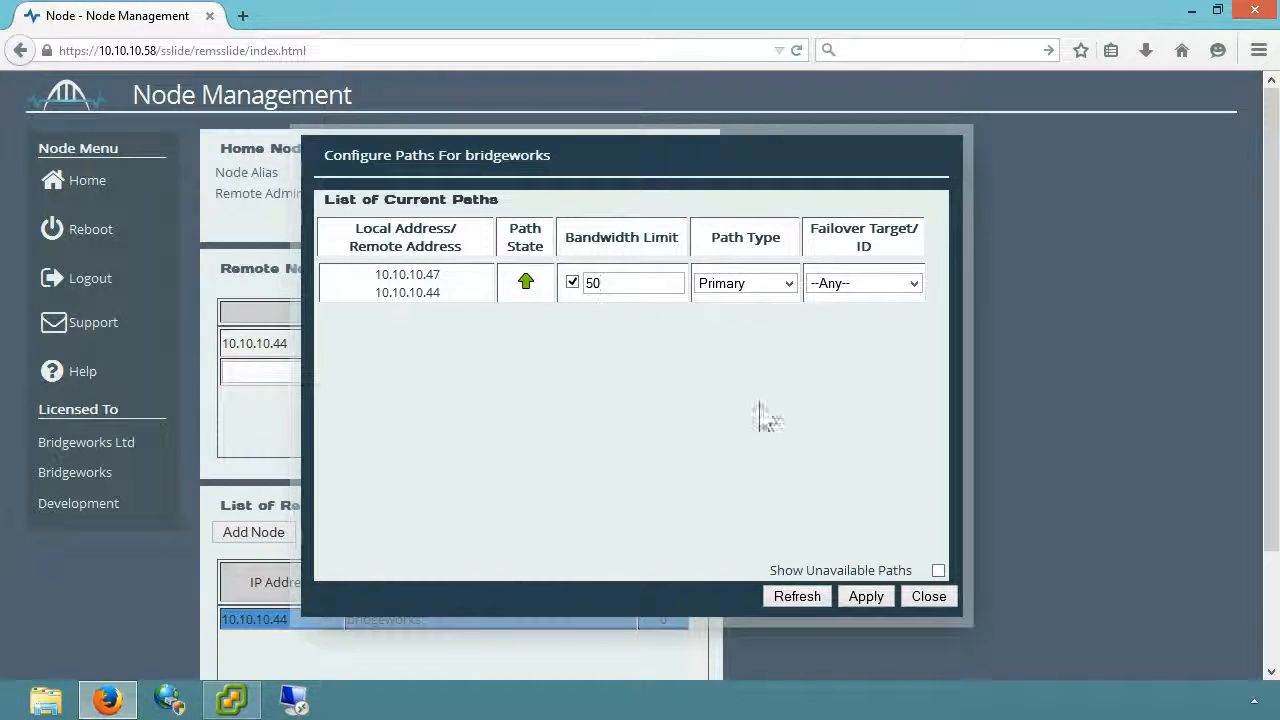
pyautogui.click(866, 597)
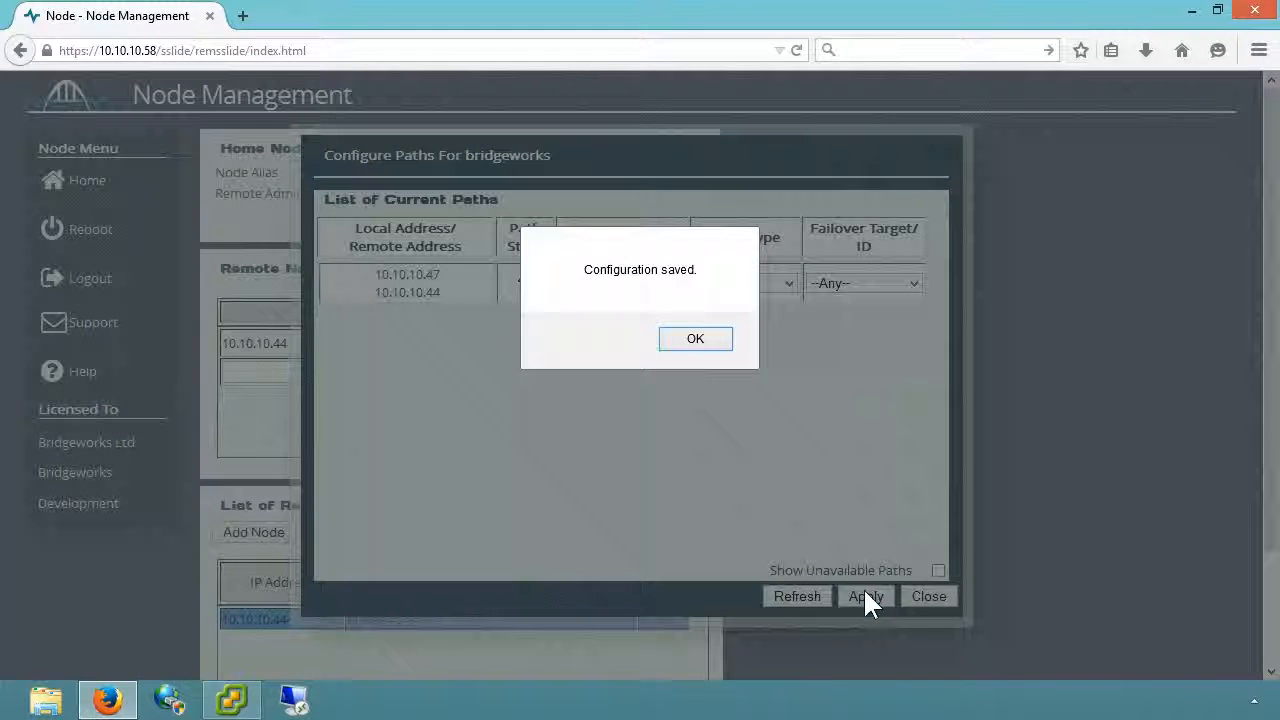
pyautogui.click(692, 340)
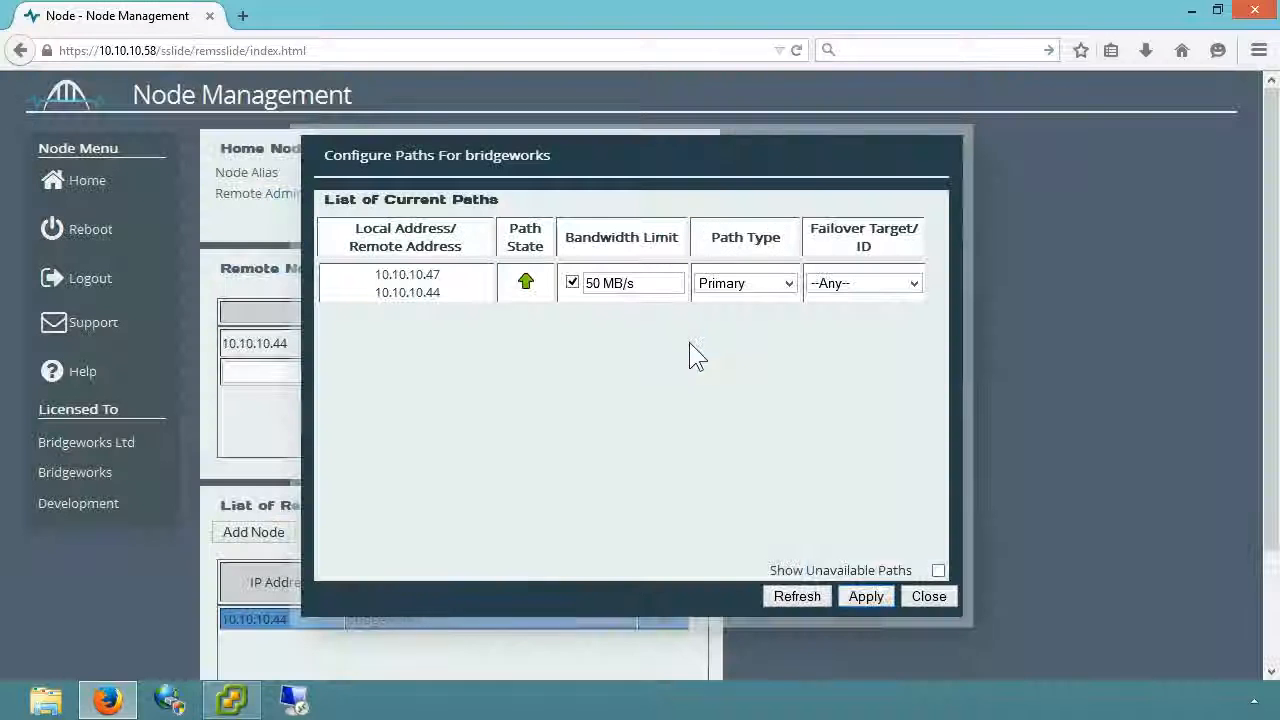
pyautogui.click(937, 599)
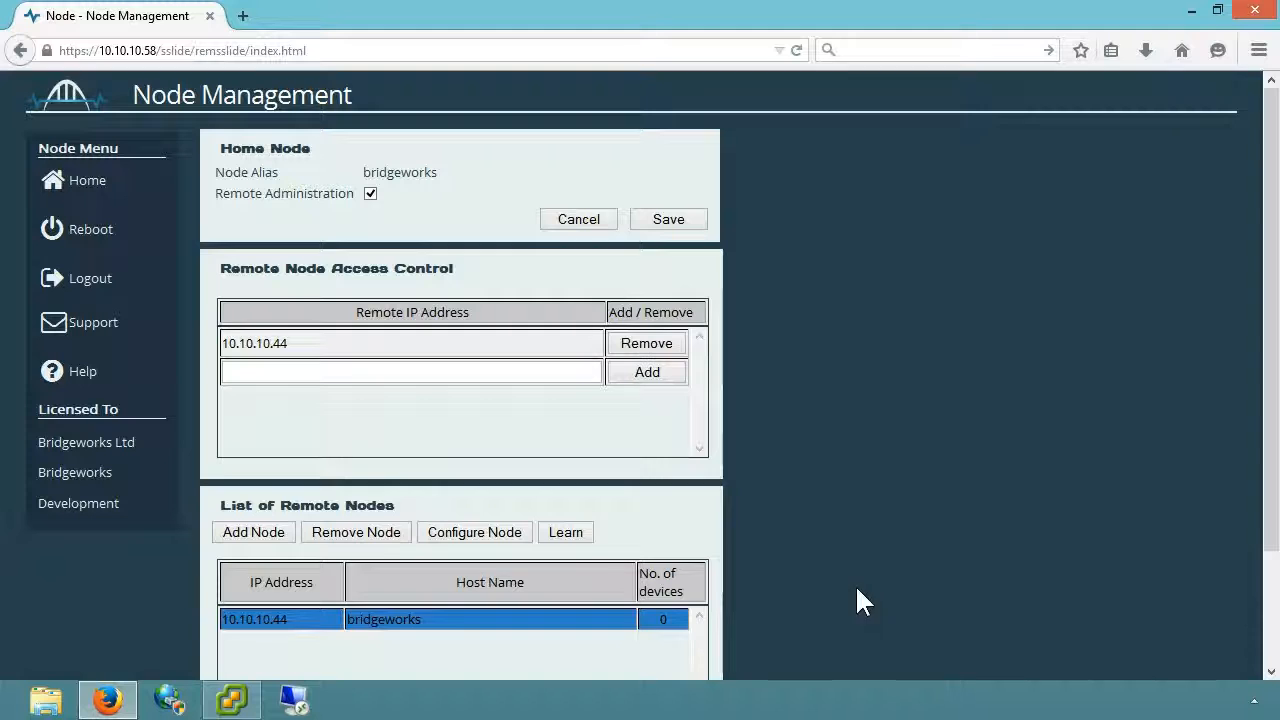
# Run learning to the bridgeworks node until it reaches about 50 MB, then stop it.
pyautogui.click(566, 532)
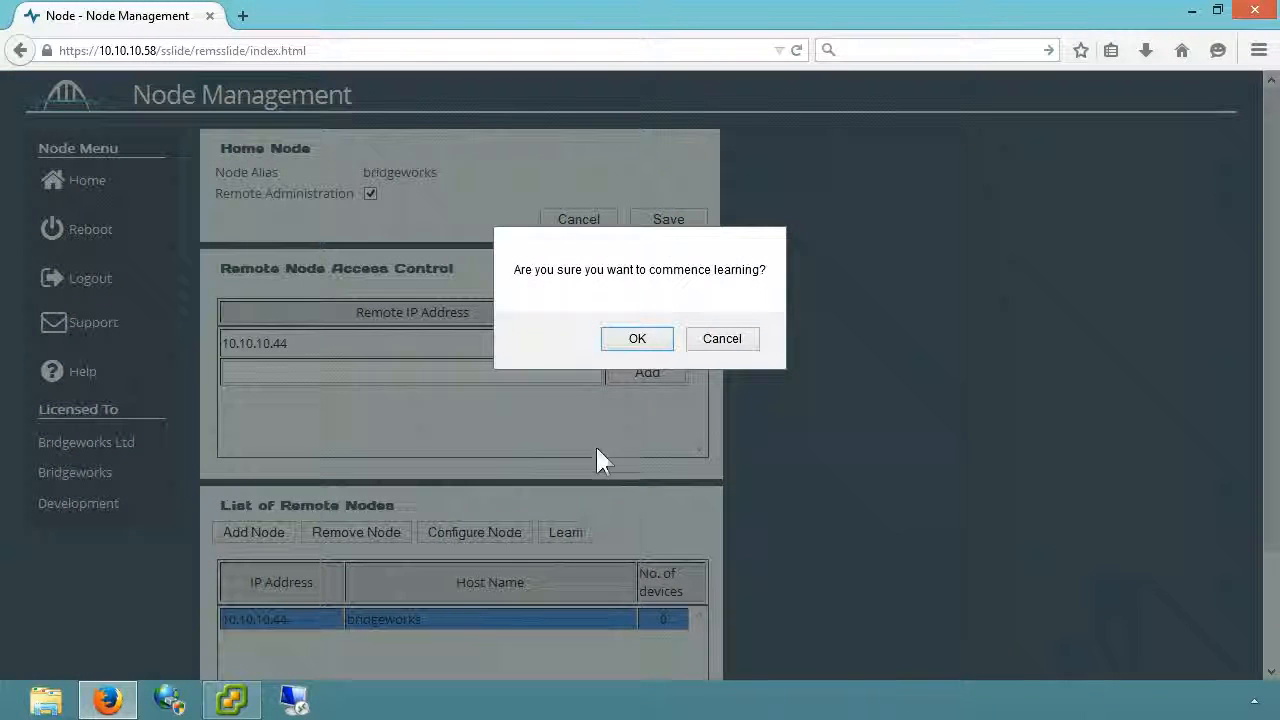
pyautogui.click(637, 340)
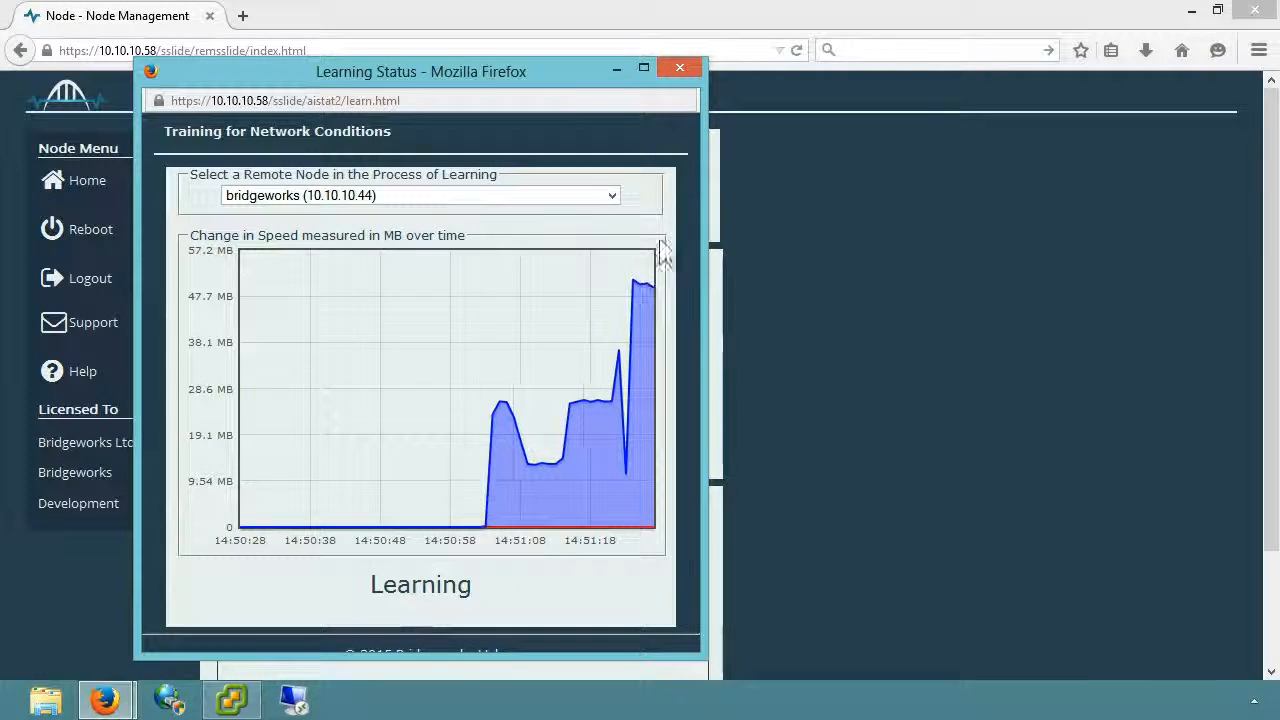
pyautogui.click(680, 69)
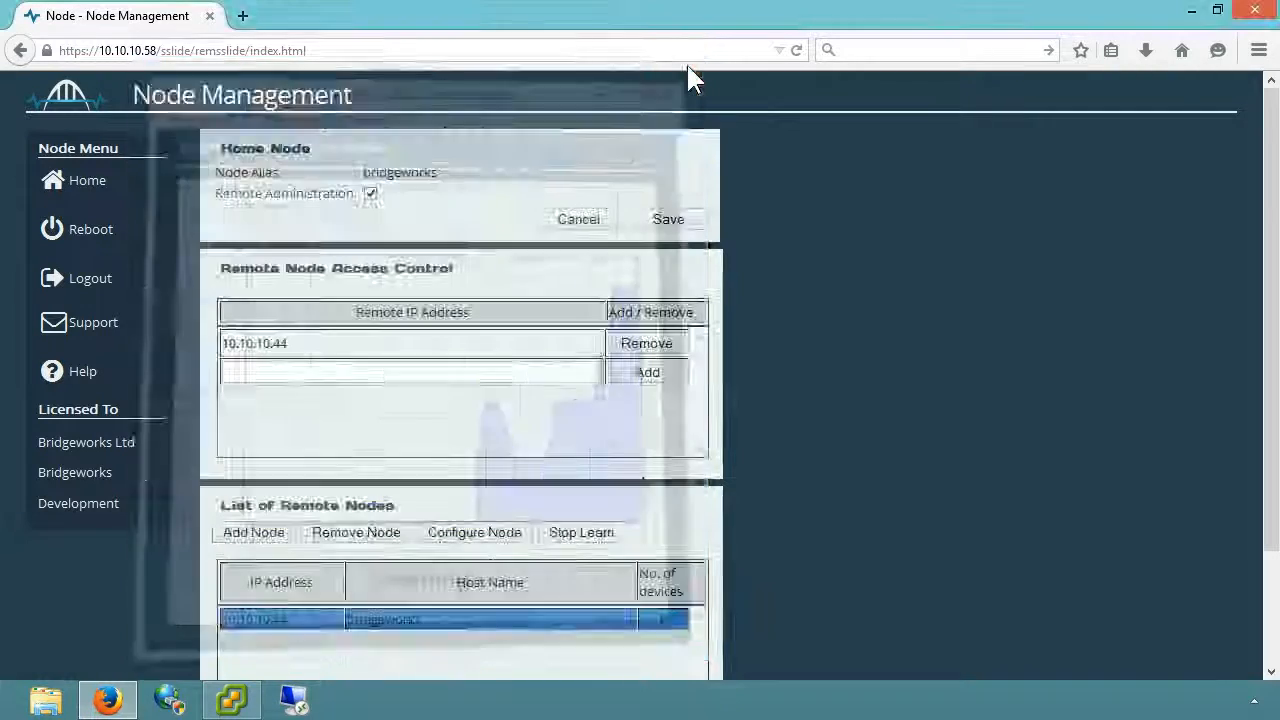
pyautogui.click(566, 530)
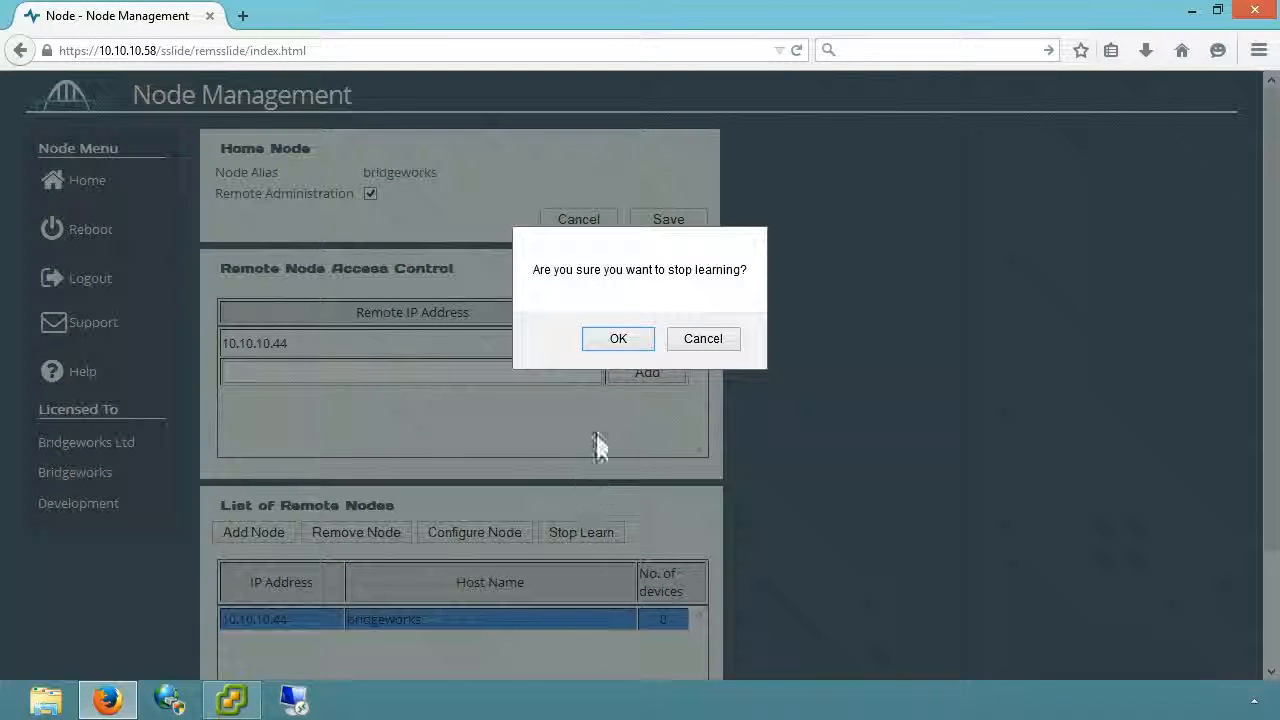
pyautogui.click(619, 346)
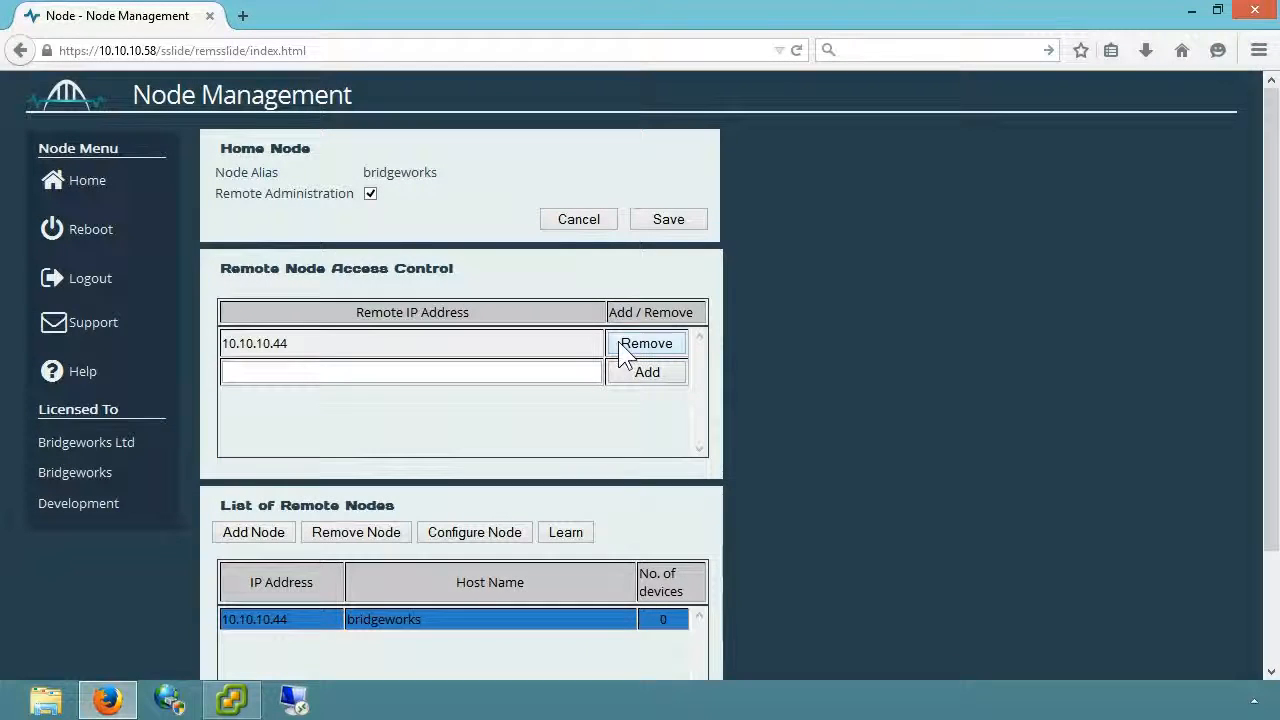